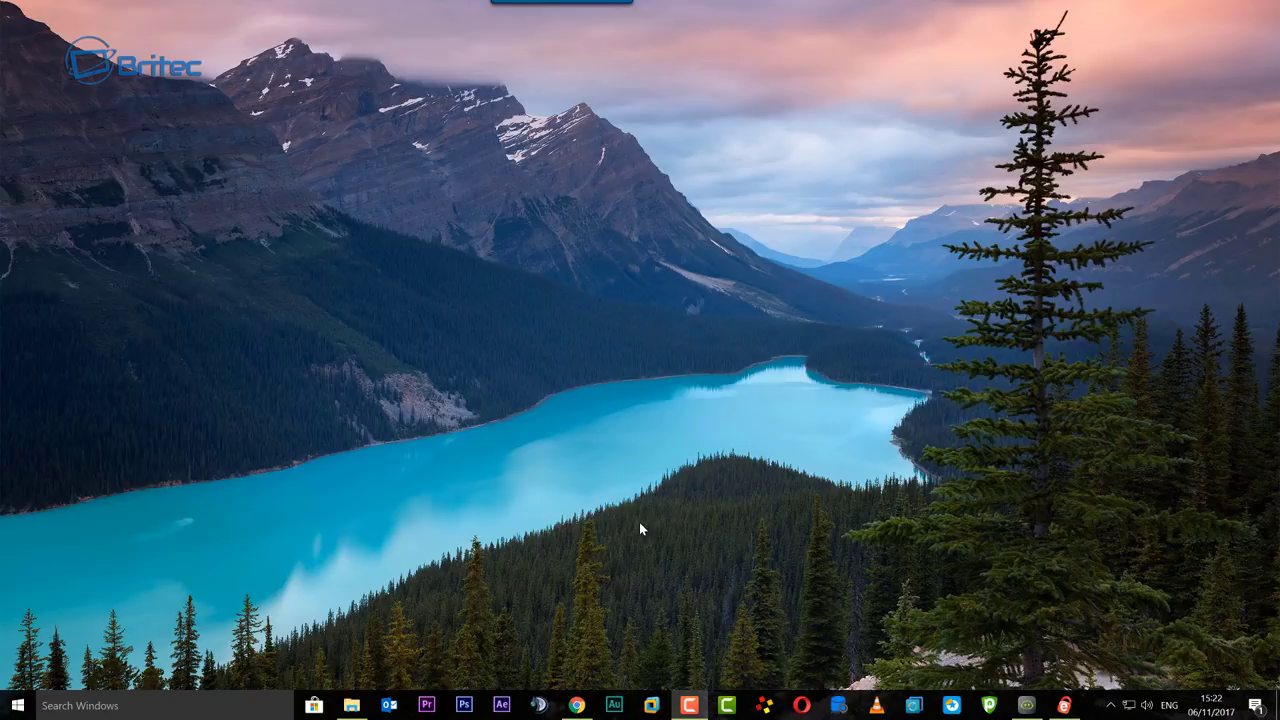
Download the Windows Sync Desktop App from the sync.com install page in Chrome and run sync-installer.exe
click(577, 705)
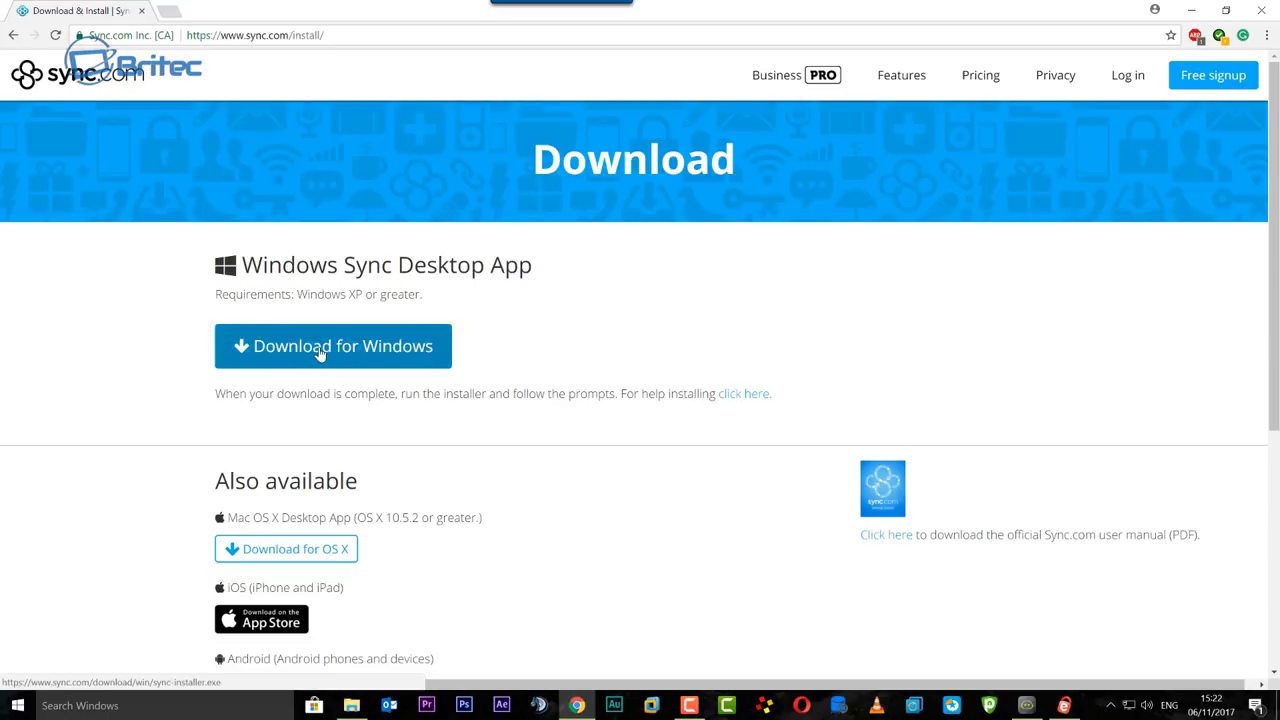
click(320, 350)
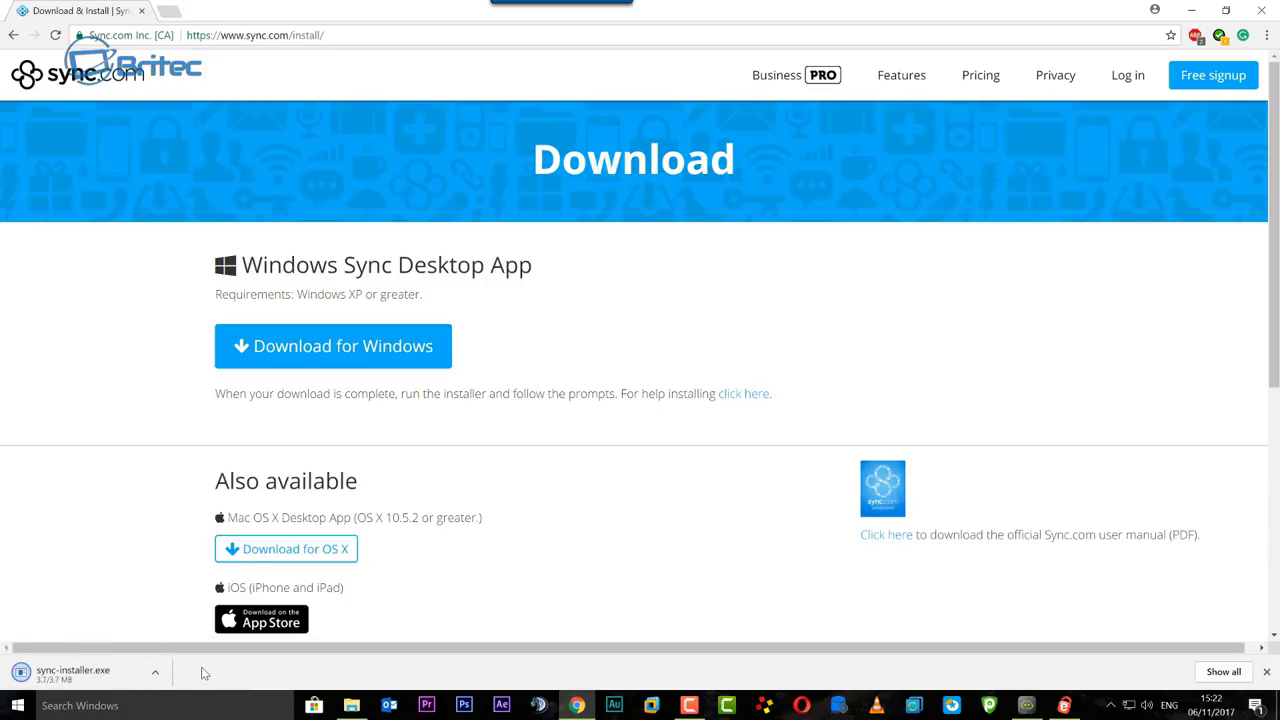
click(75, 673)
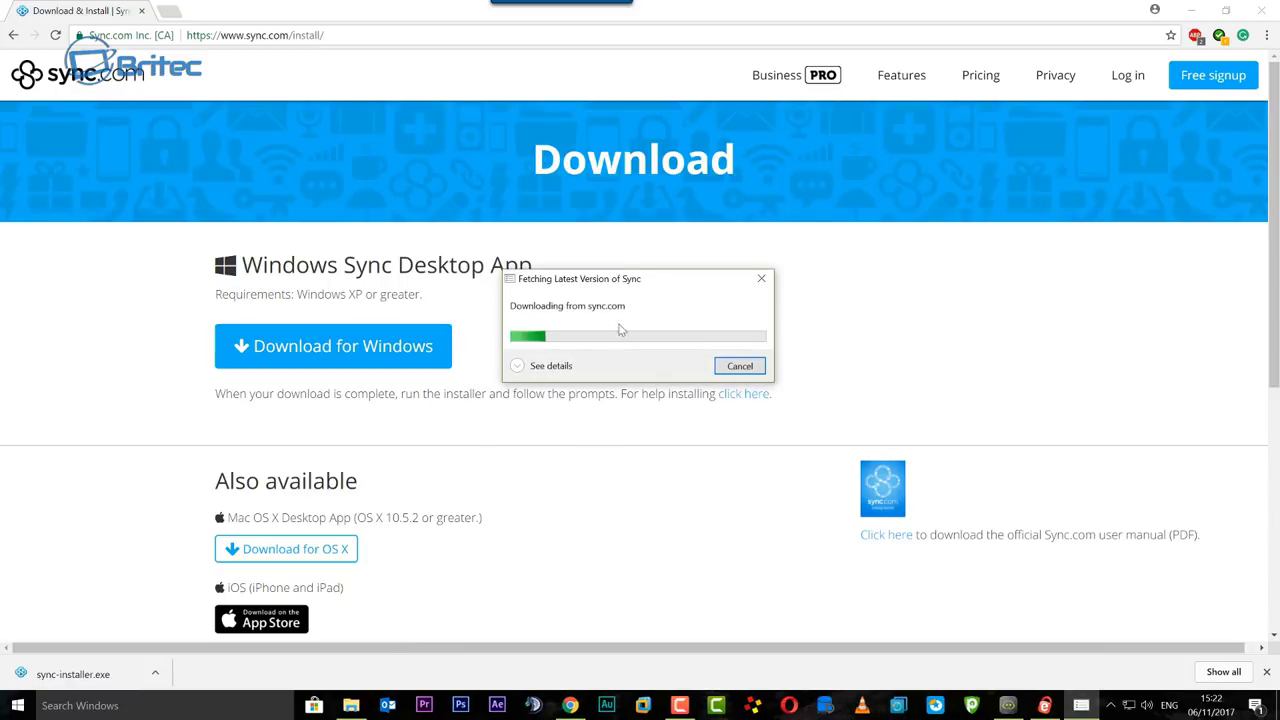
Review the Starter, Pro Personal and Pro Business plans on the sync.com pricing page, then minimize the browser
click(980, 75)
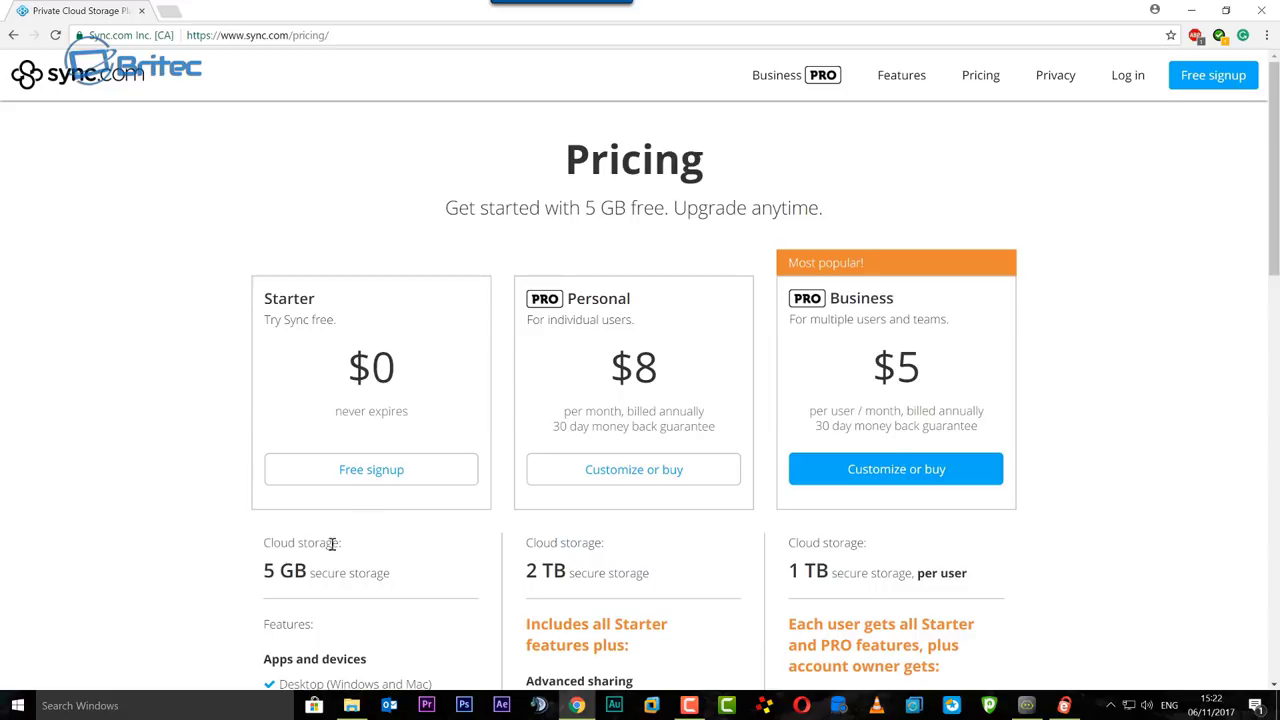
scroll(355, 548, down, 3)
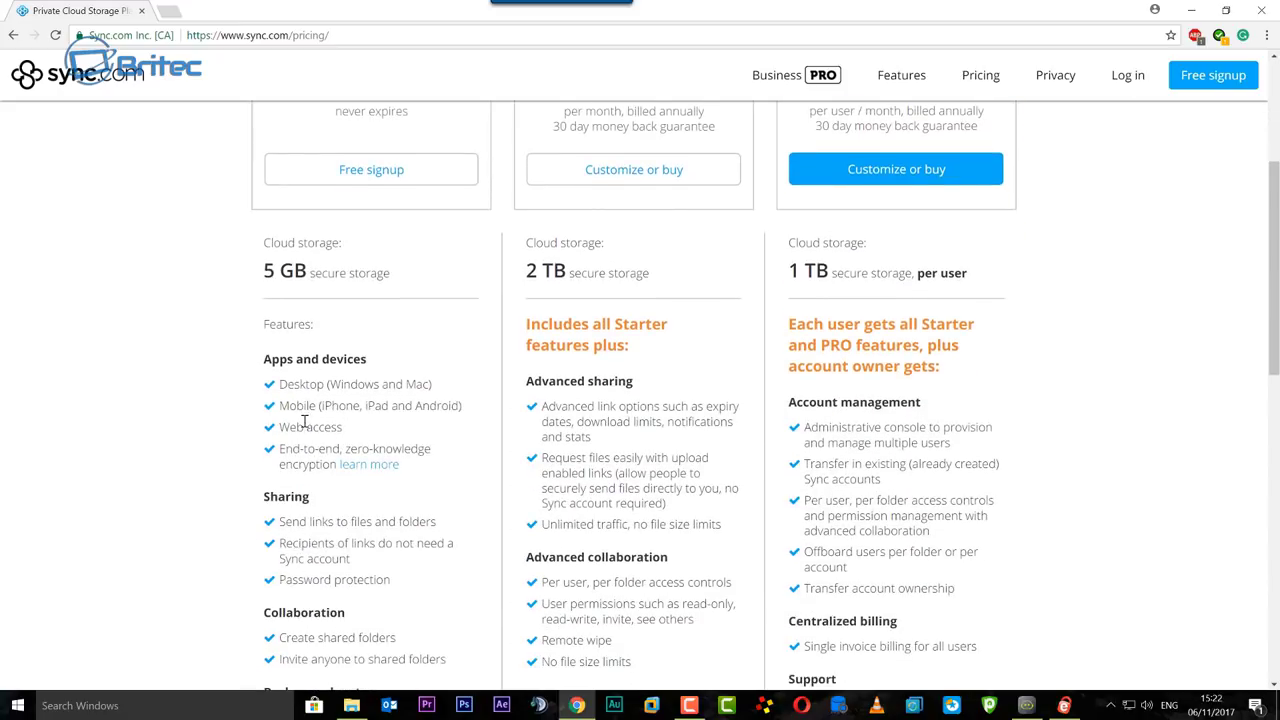
scroll(305, 421, down, 2)
scroll(297, 516, down, 1)
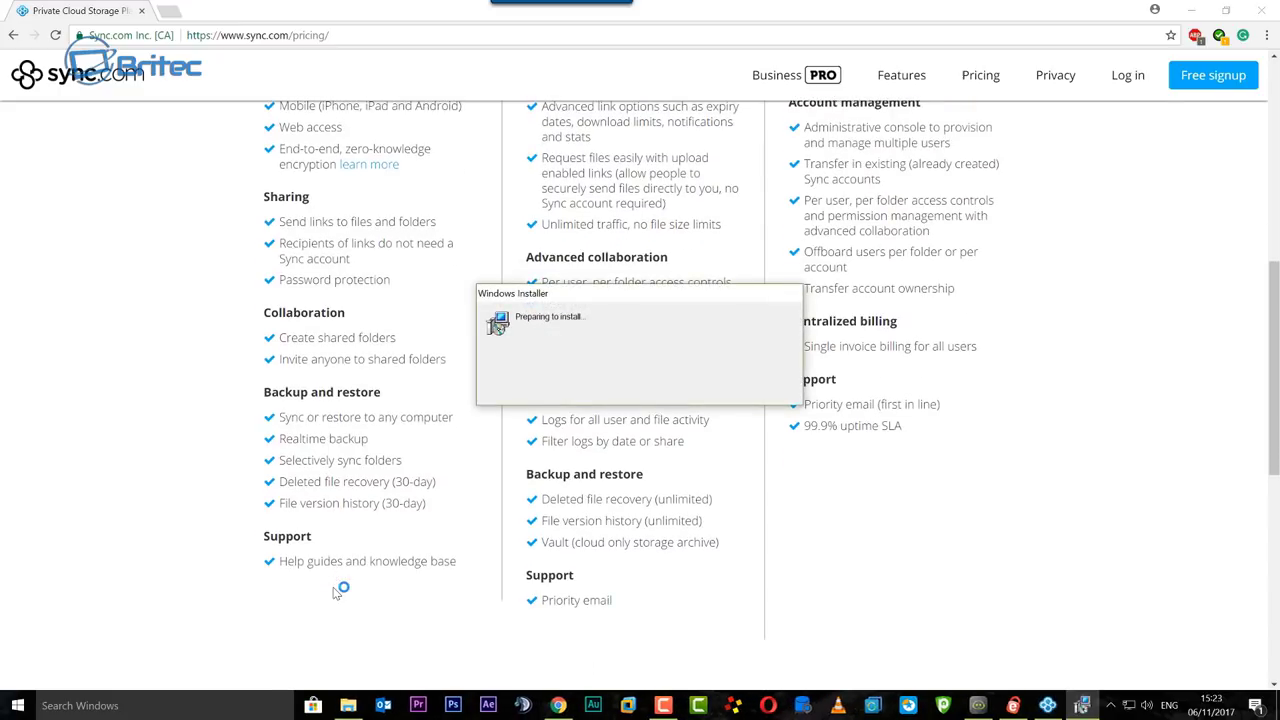
scroll(337, 585, up, 5)
scroll(345, 570, up, 2)
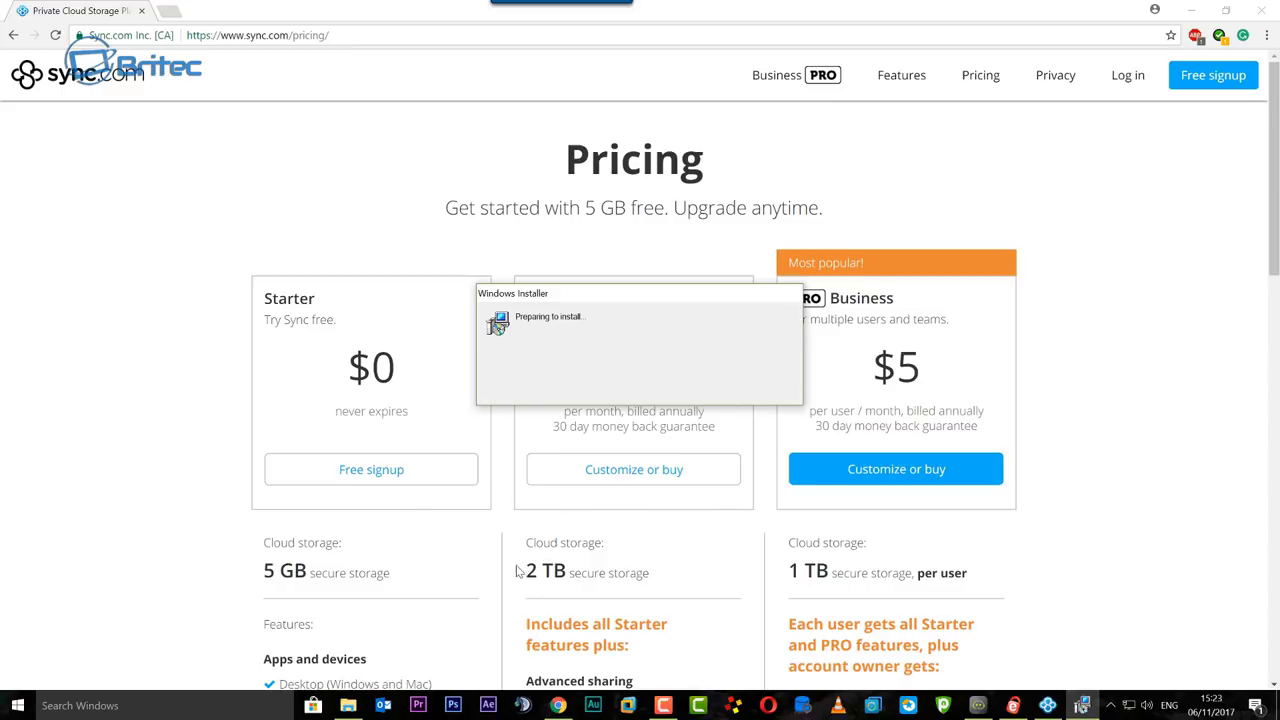
click(1191, 14)
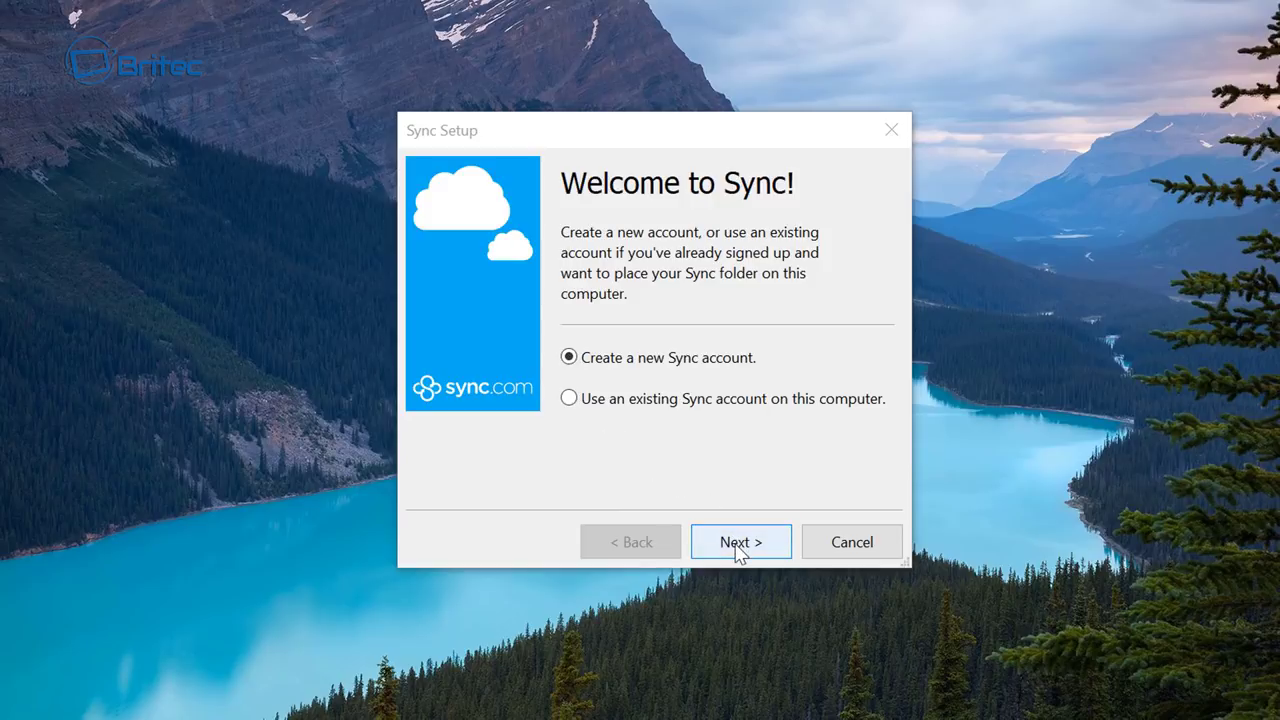
Complete Sync Setup with a new account and the Sync folder at F:\Sync.com, keeping automatic updates and error messages enabled
click(738, 545)
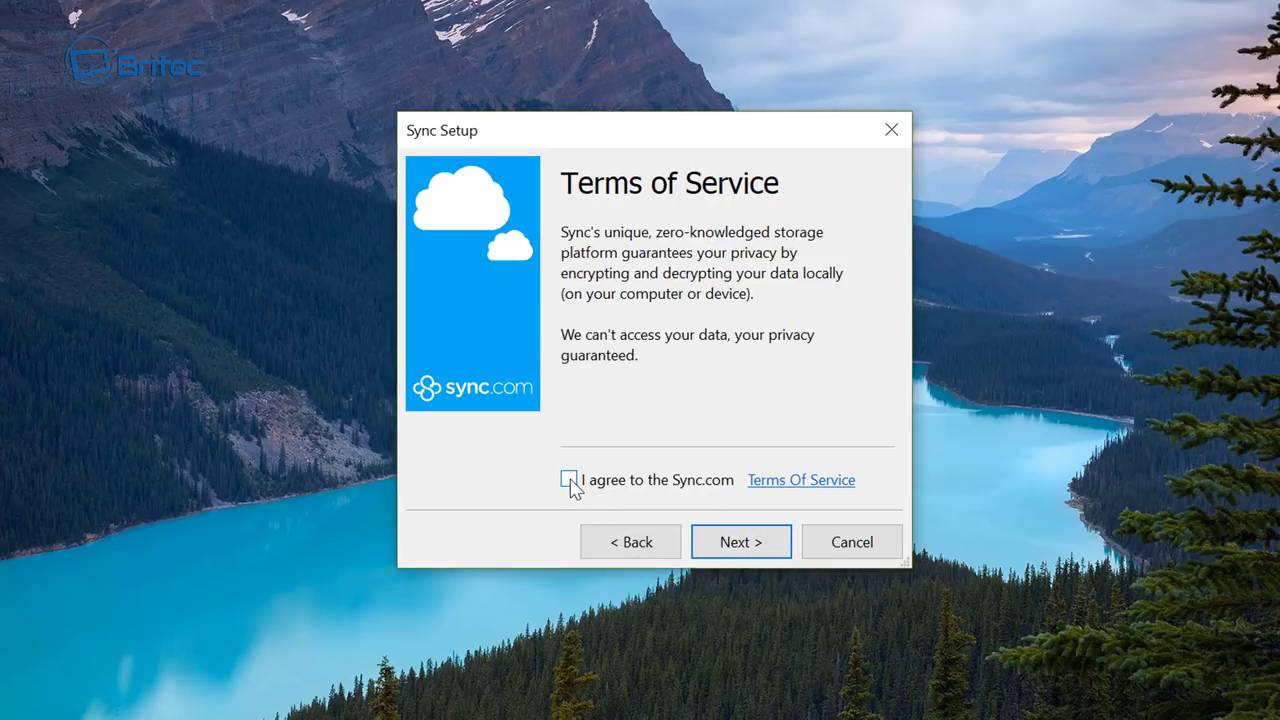
click(760, 549)
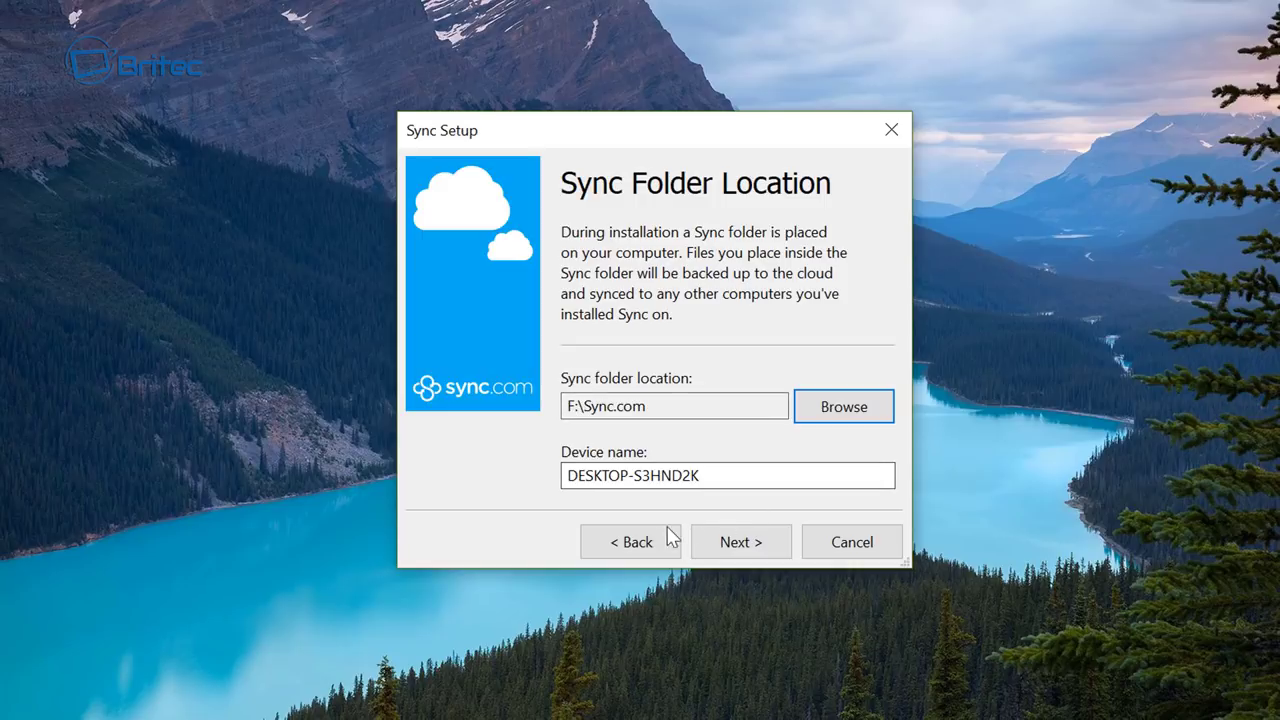
click(743, 554)
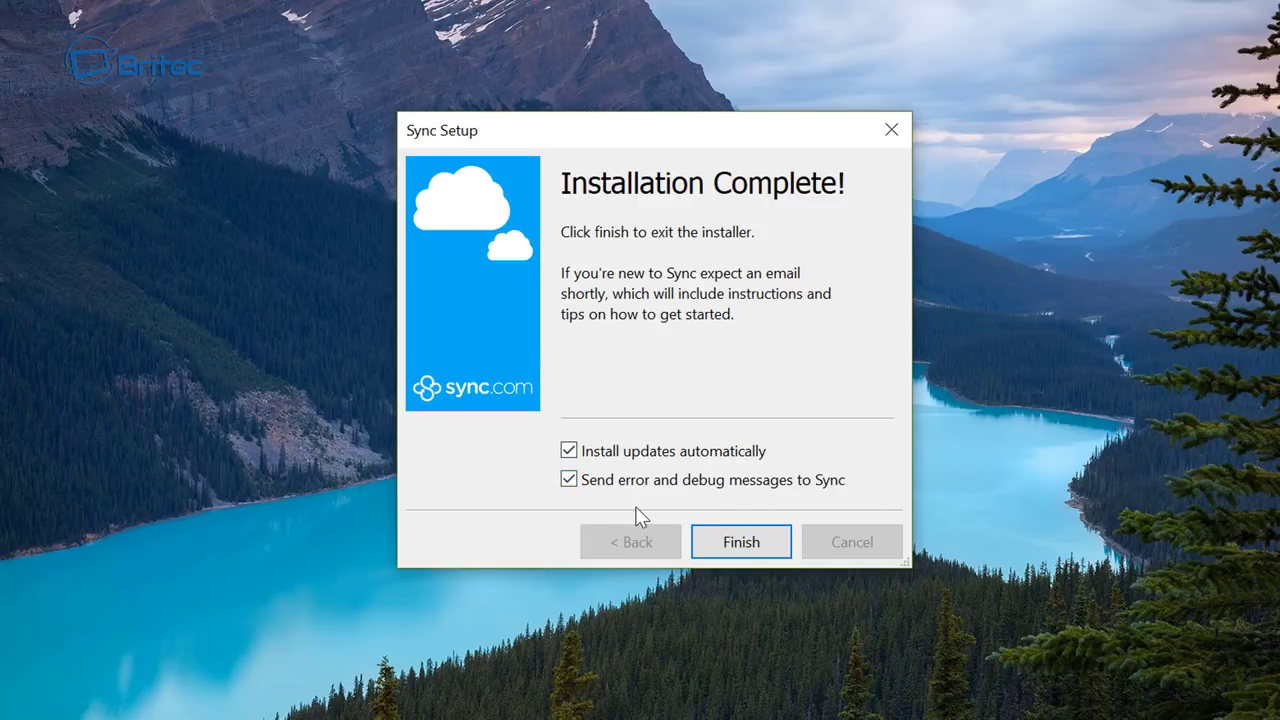
click(734, 537)
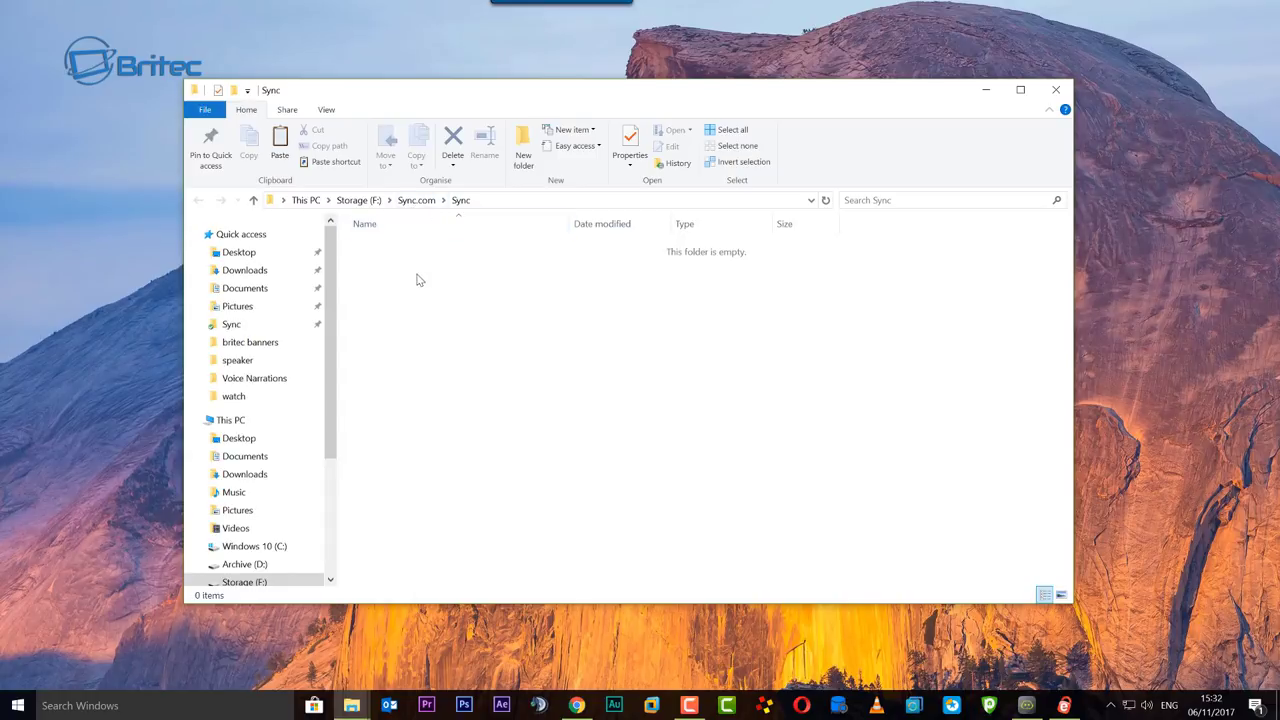
Paste the Britec Tool Kit New.7z archive into the empty Sync folder in File Explorer
right_click(418, 280)
click(452, 377)
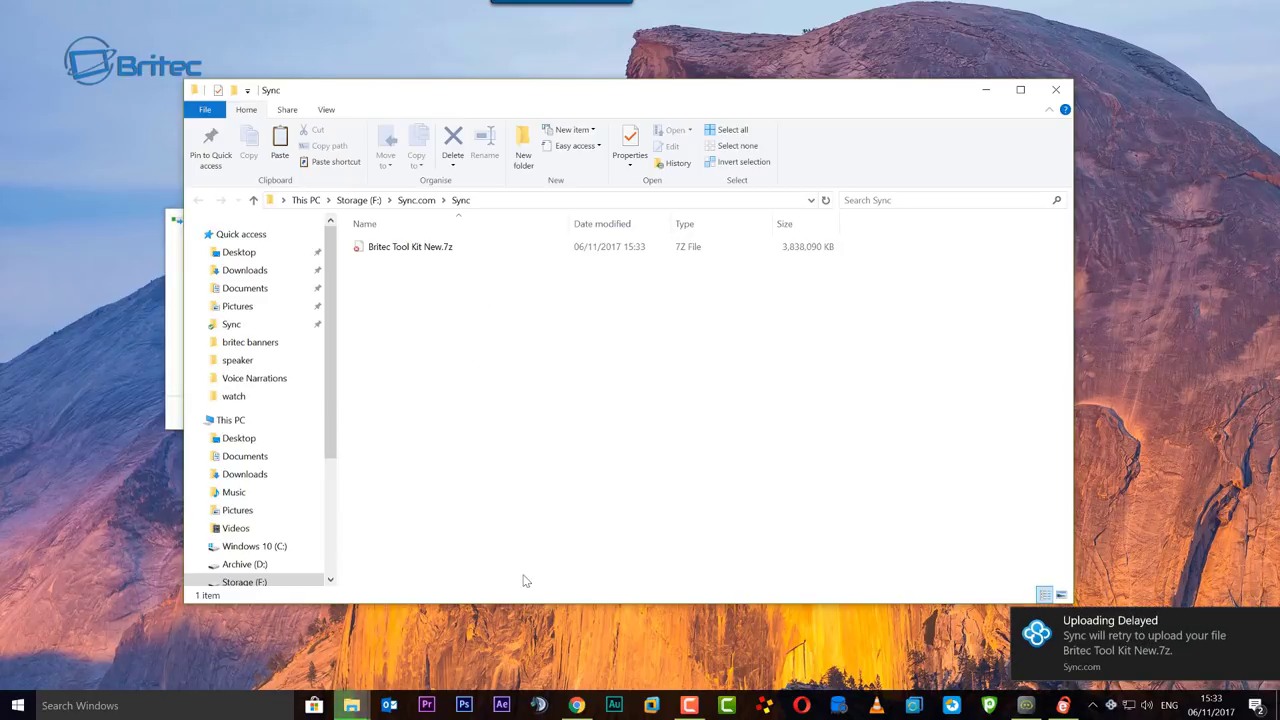
click(172, 356)
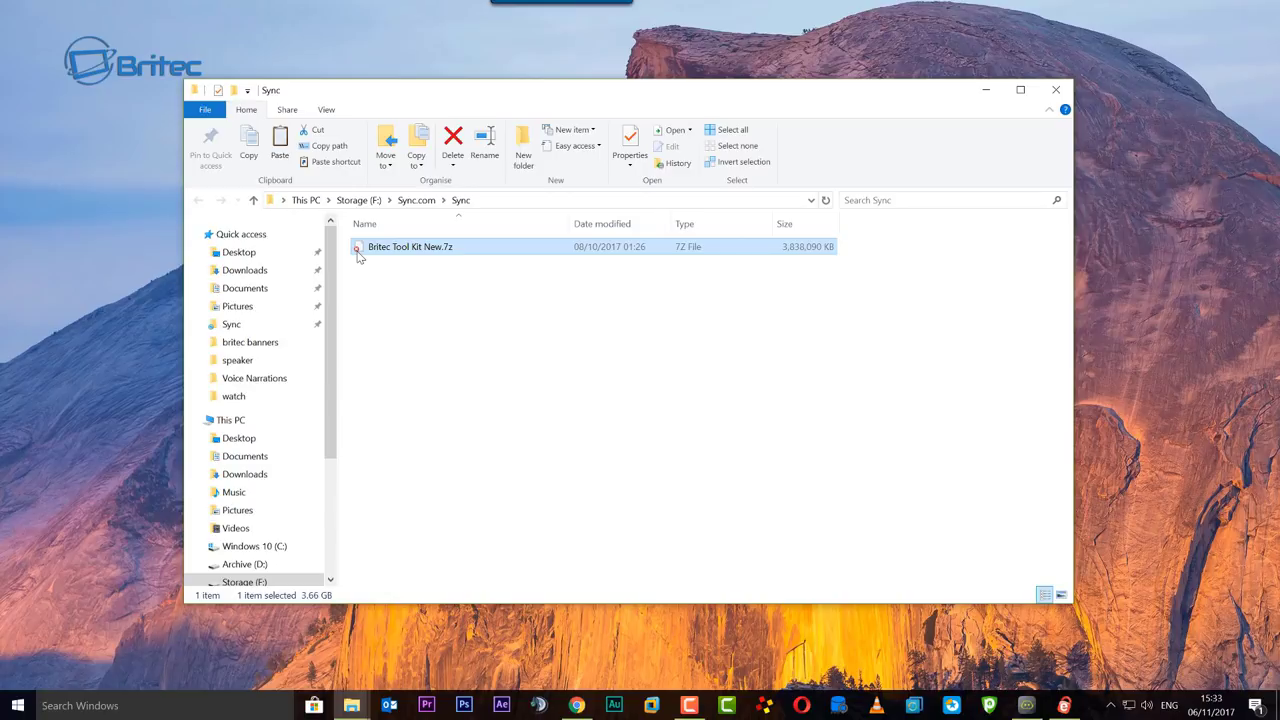
Check the Sync upload status in the notification area, moving the newly opened Sync folder window aside
click(1110, 705)
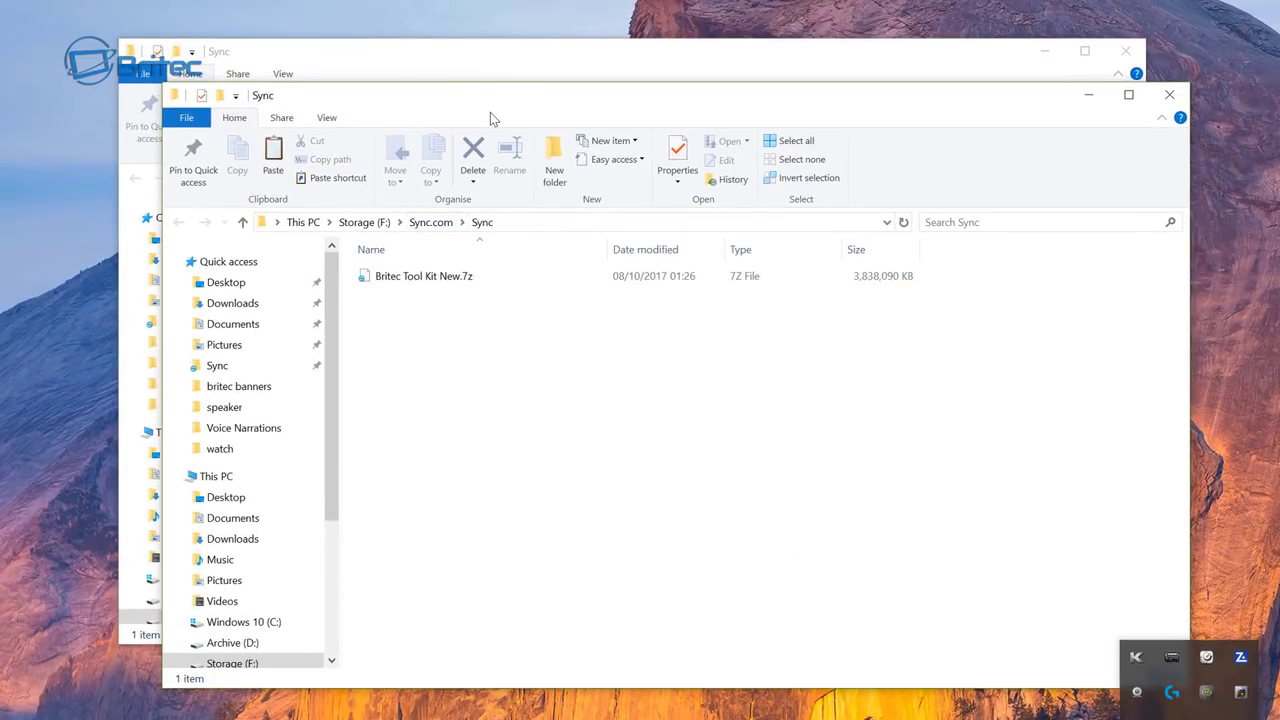
click(445, 90)
drag(603, 104, 557, 72)
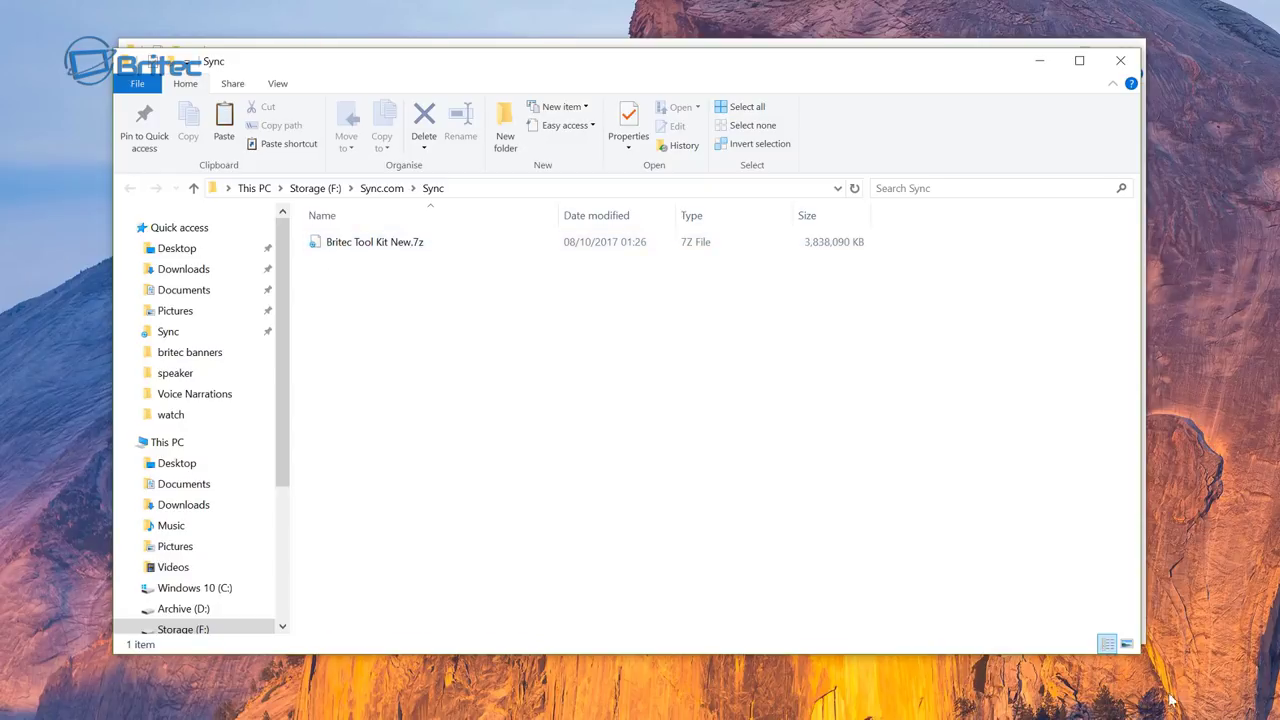
click(1187, 719)
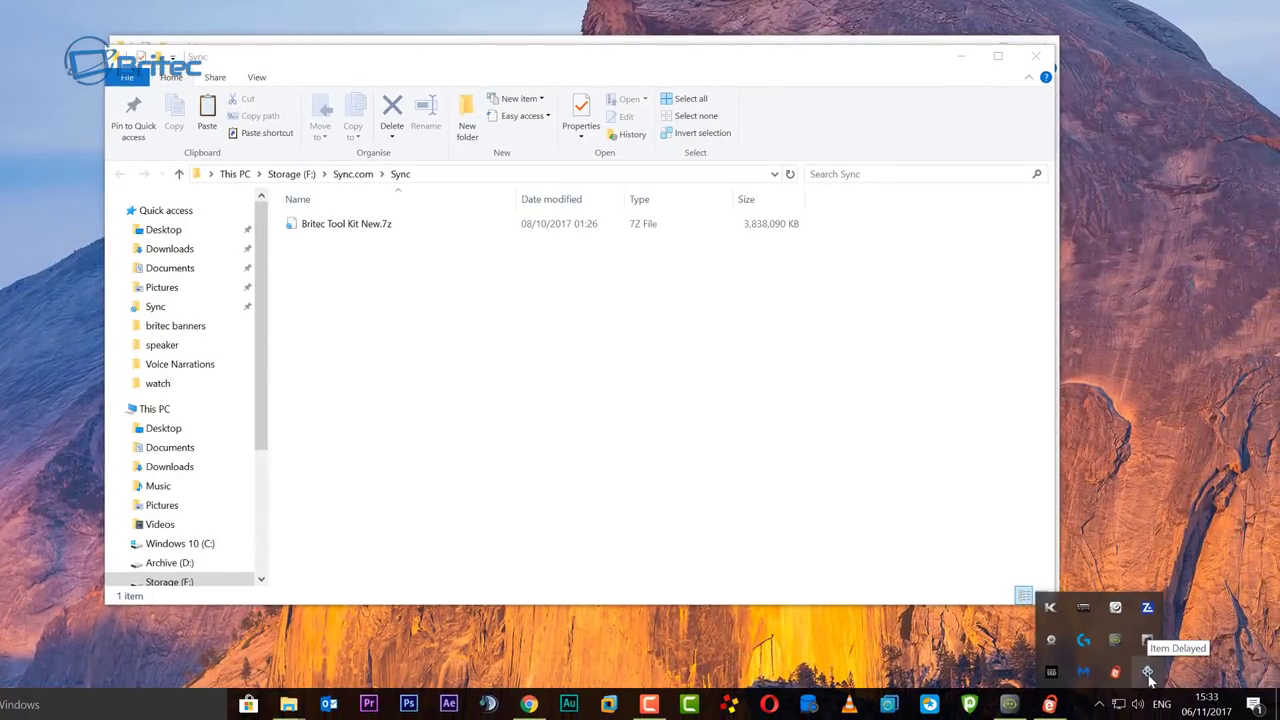
click(734, 534)
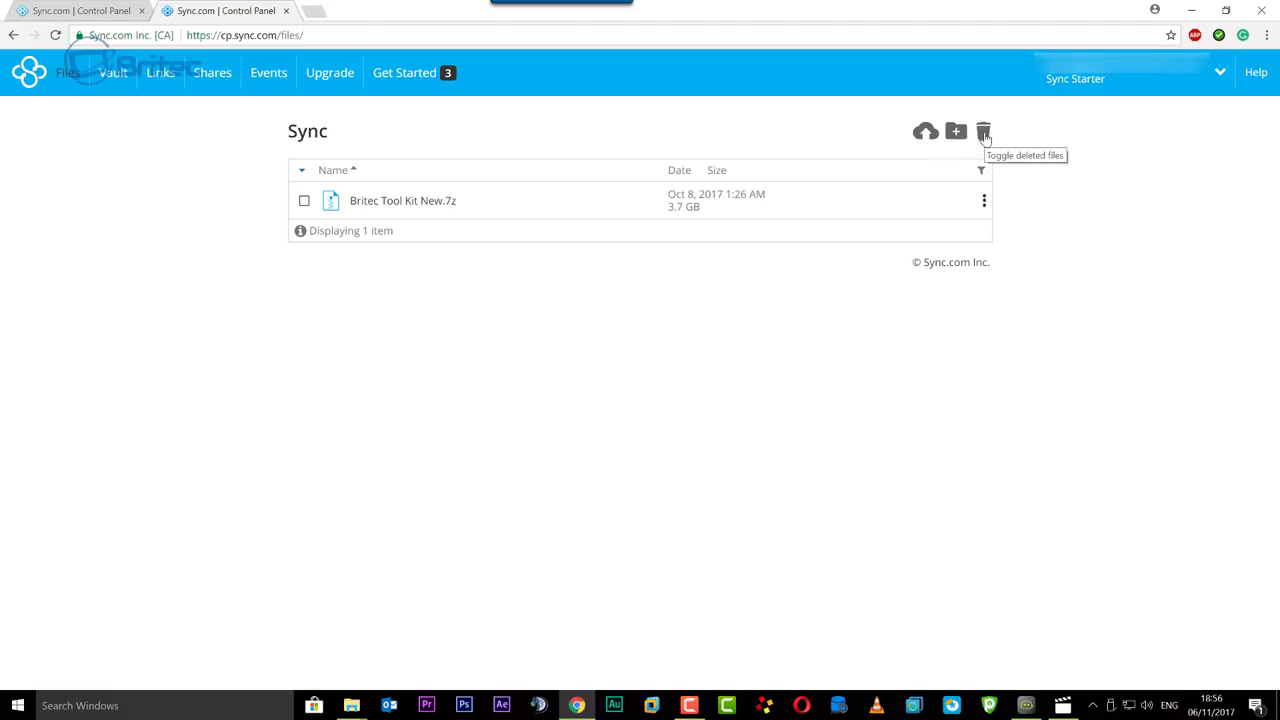
Review the available actions for Britec Tool Kit New.7z and the Vault, Secure Links and Events pages in the Sync web panel
click(984, 202)
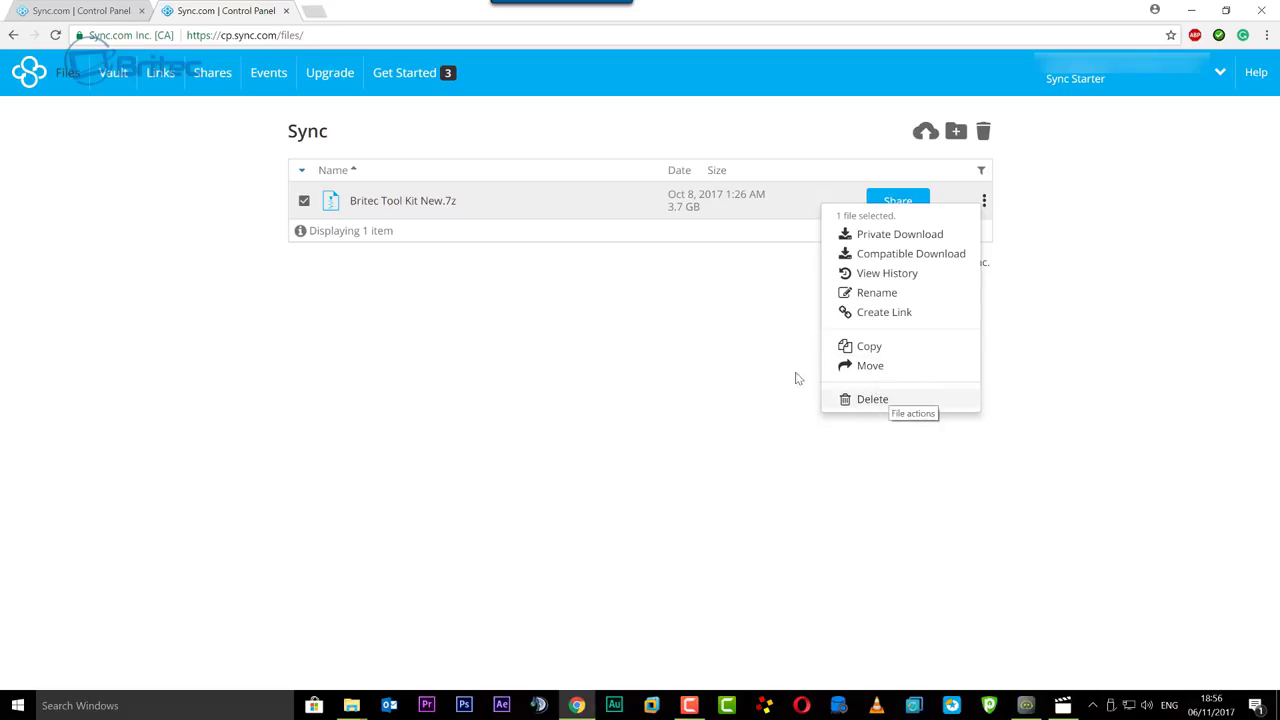
click(718, 332)
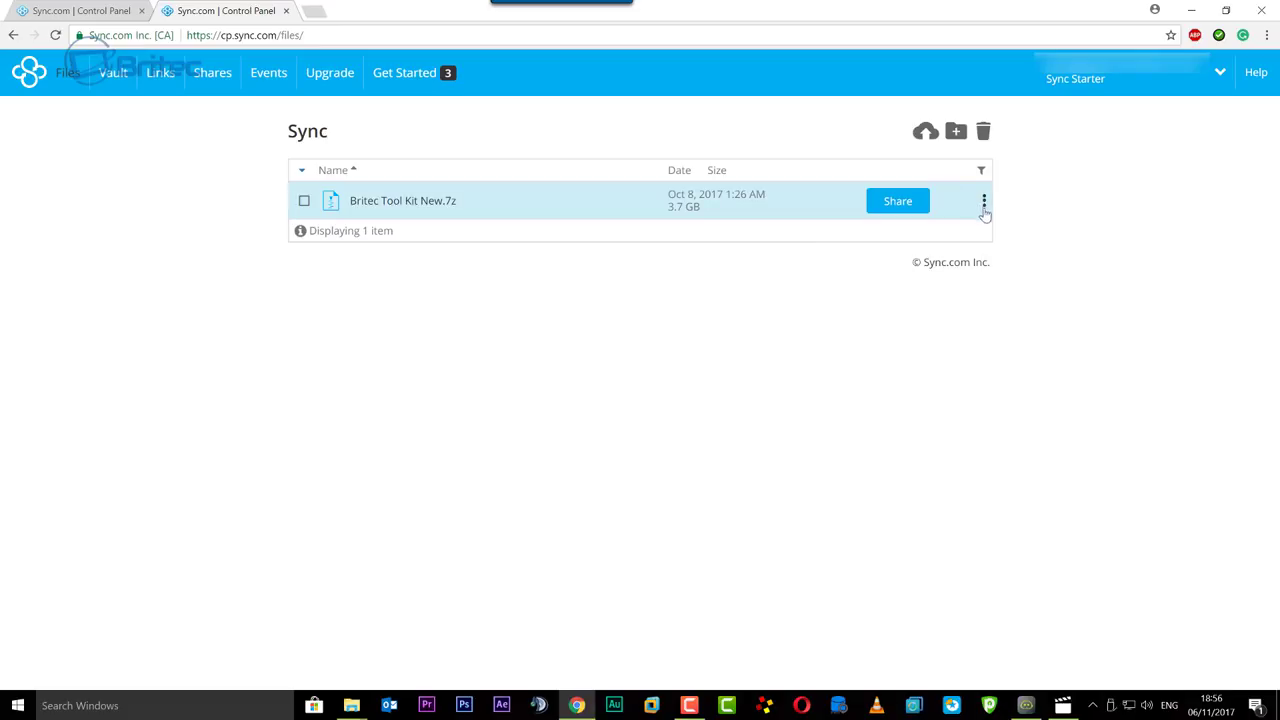
click(113, 86)
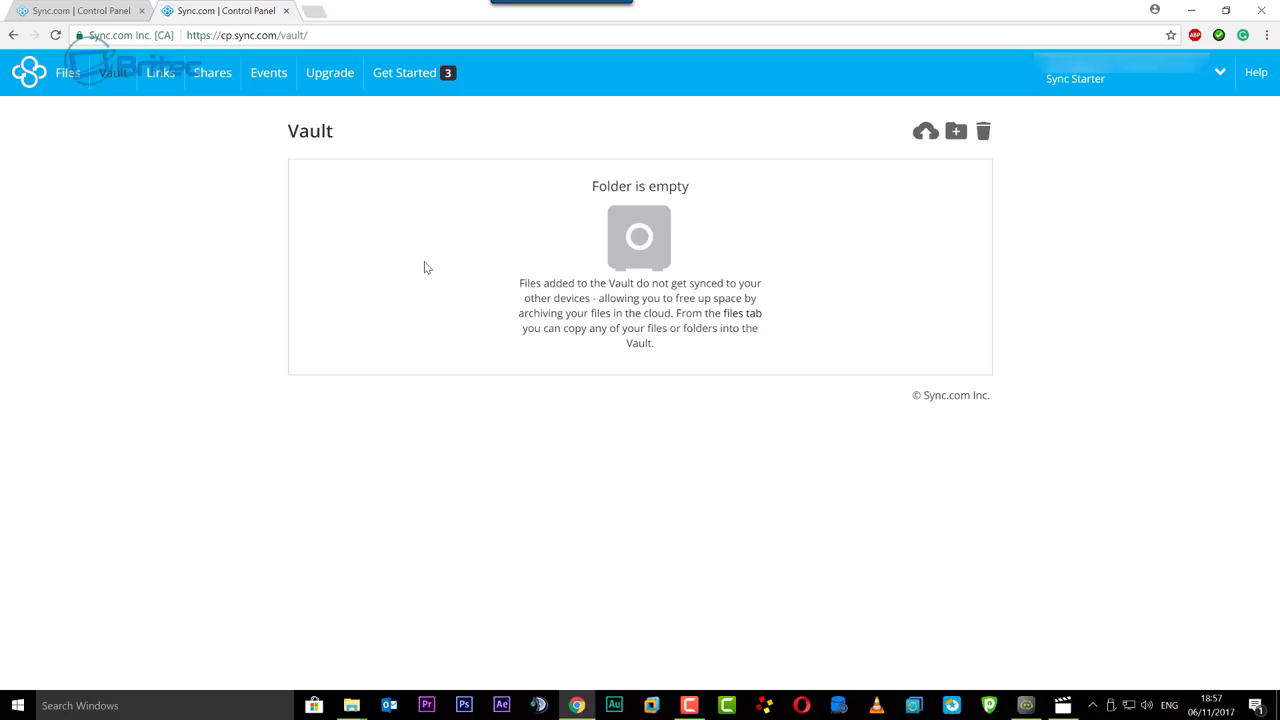
click(161, 82)
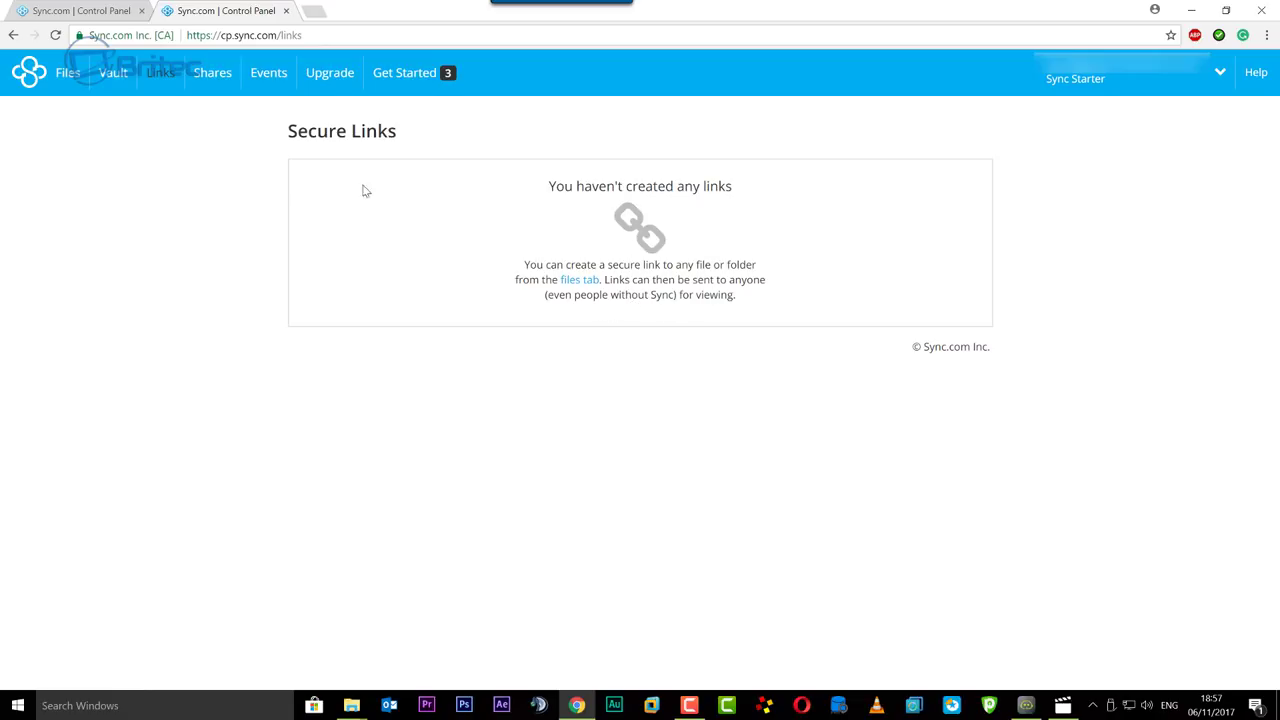
click(270, 76)
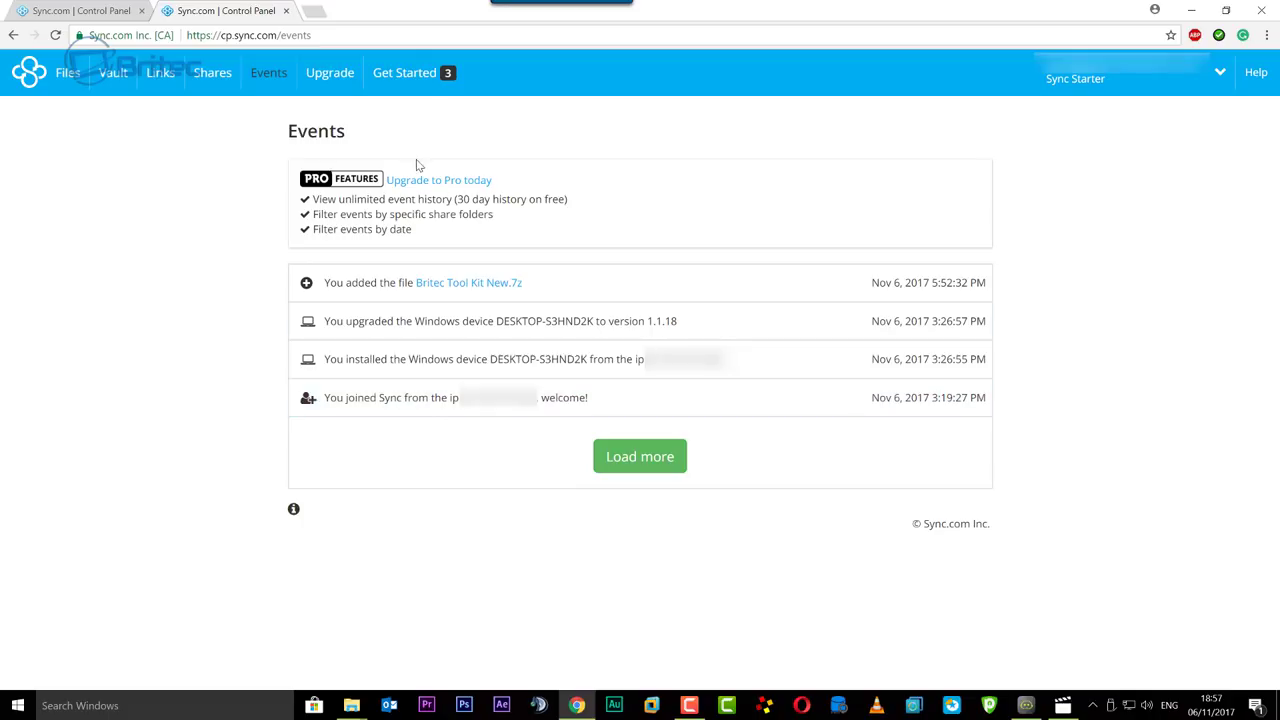
Examine the Pro Personal upgrade prices and the Pro Business storage options on the Upgrade page
click(324, 80)
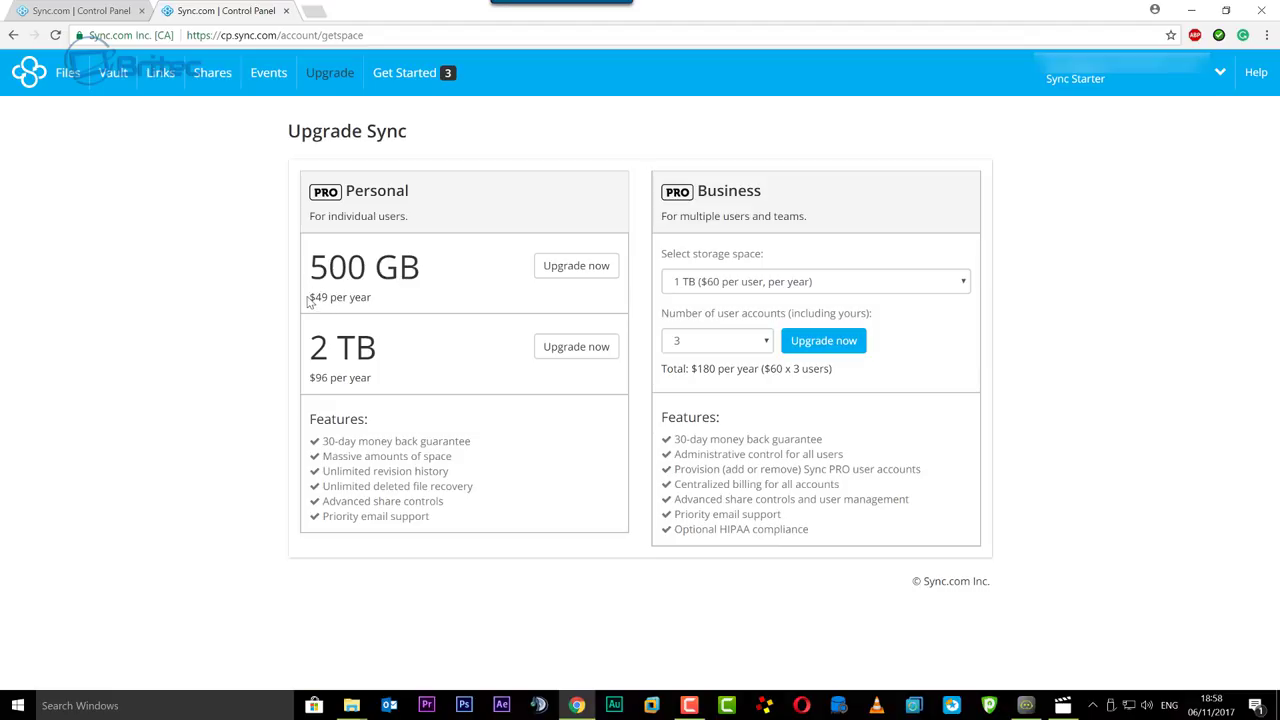
drag(311, 297, 380, 306)
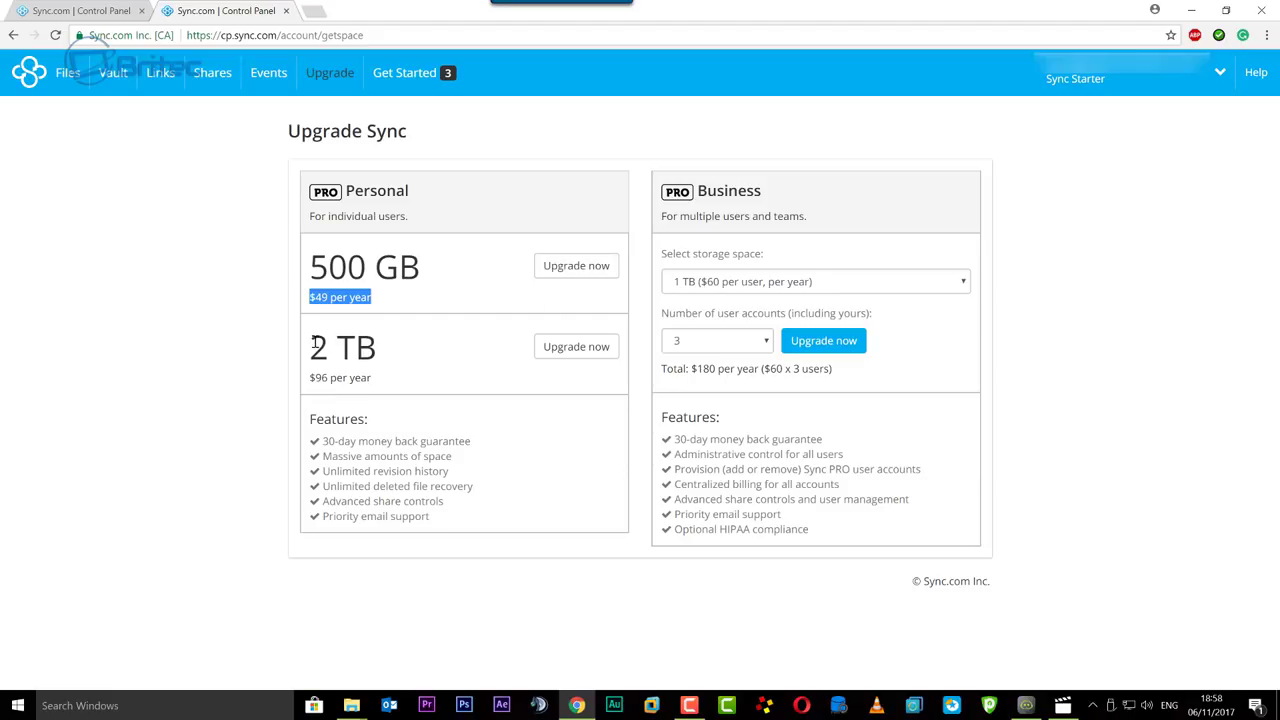
drag(312, 342, 394, 349)
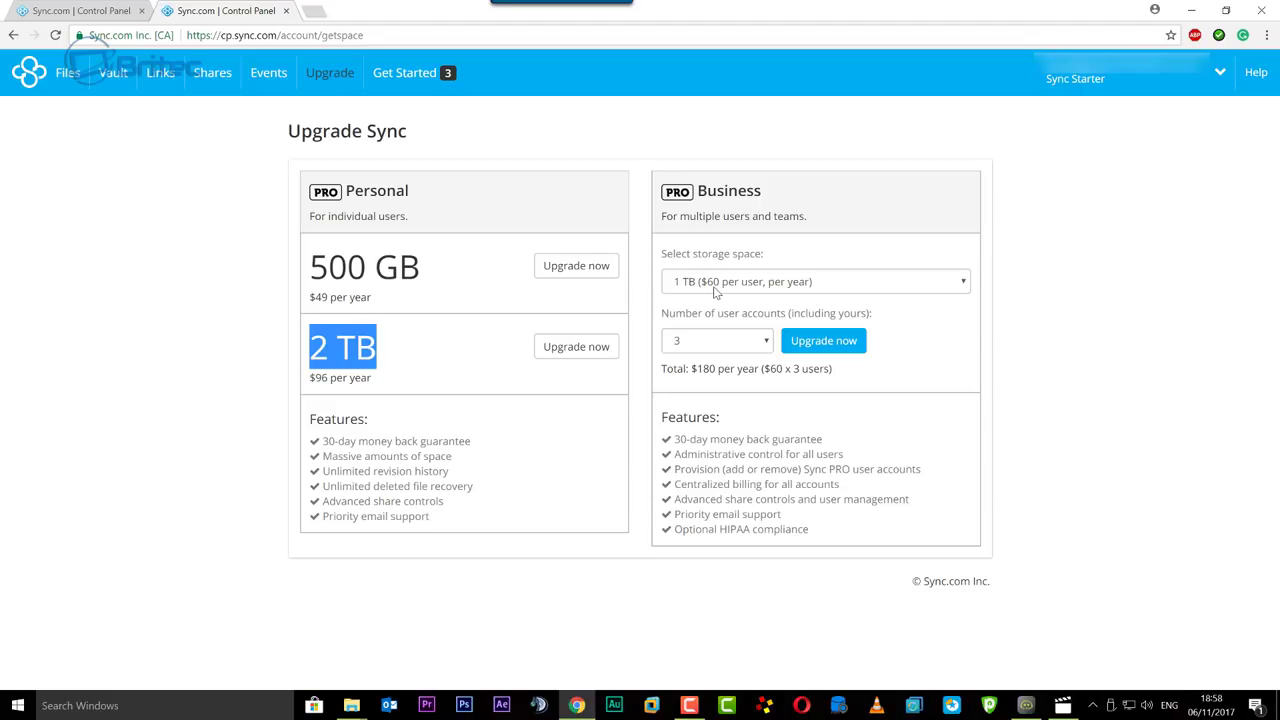
click(914, 284)
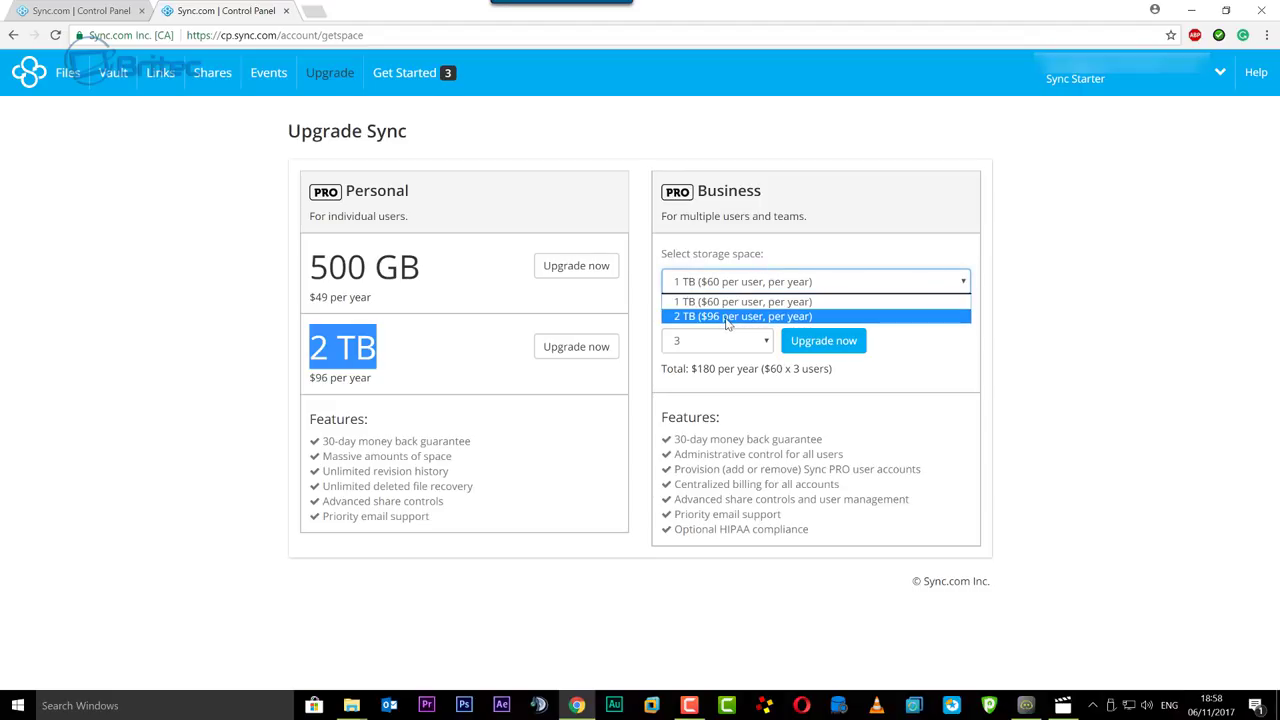
click(853, 254)
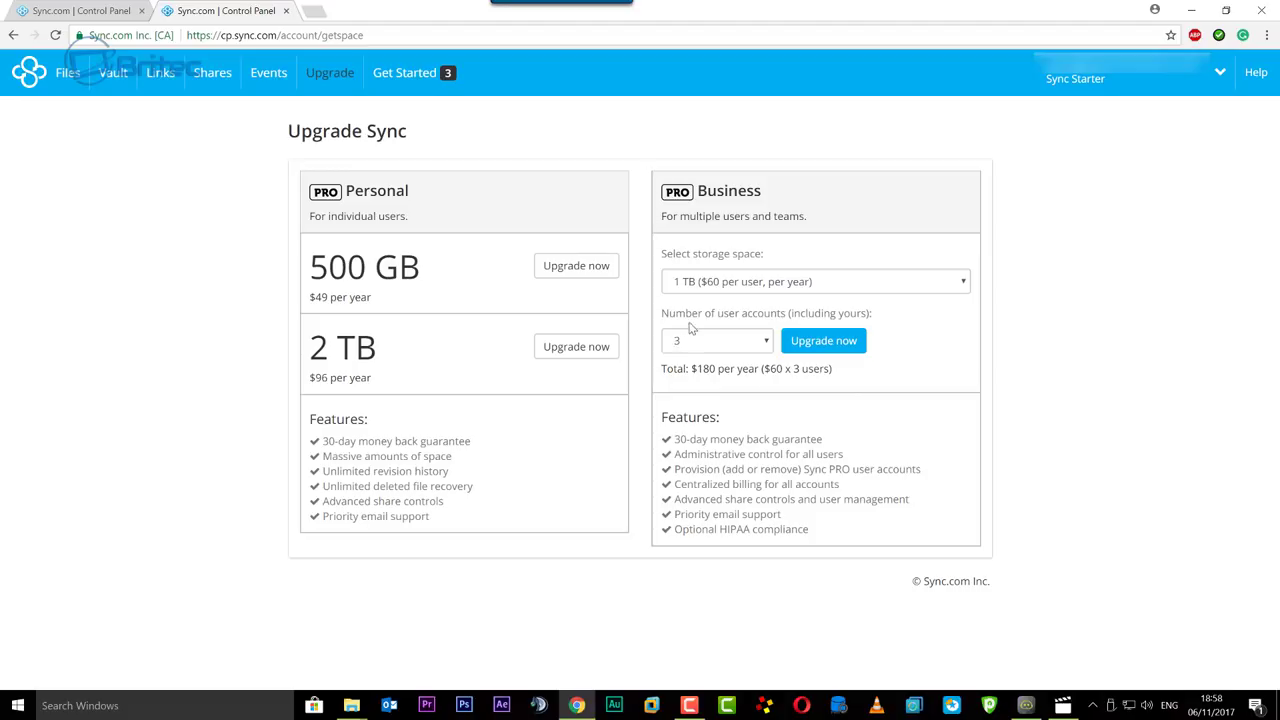
Compare Pro Business pricing for 7 user accounts and another account count, then minimize the browser
click(766, 343)
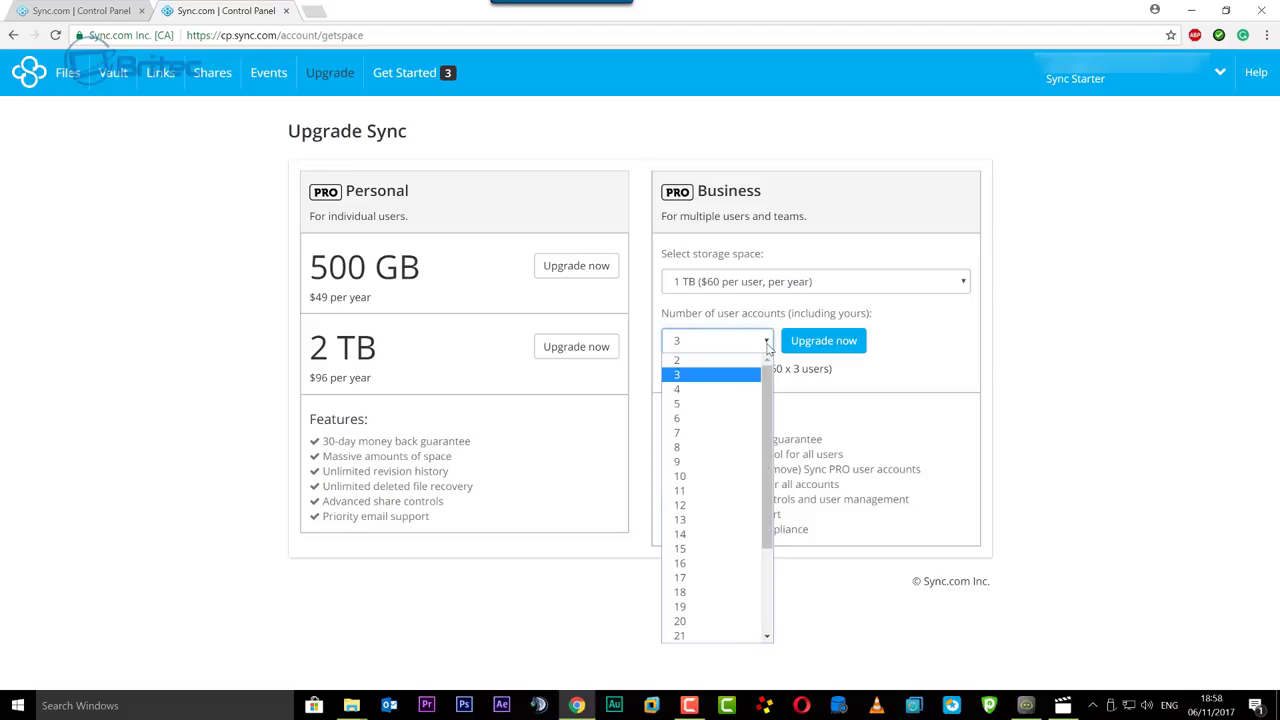
click(766, 343)
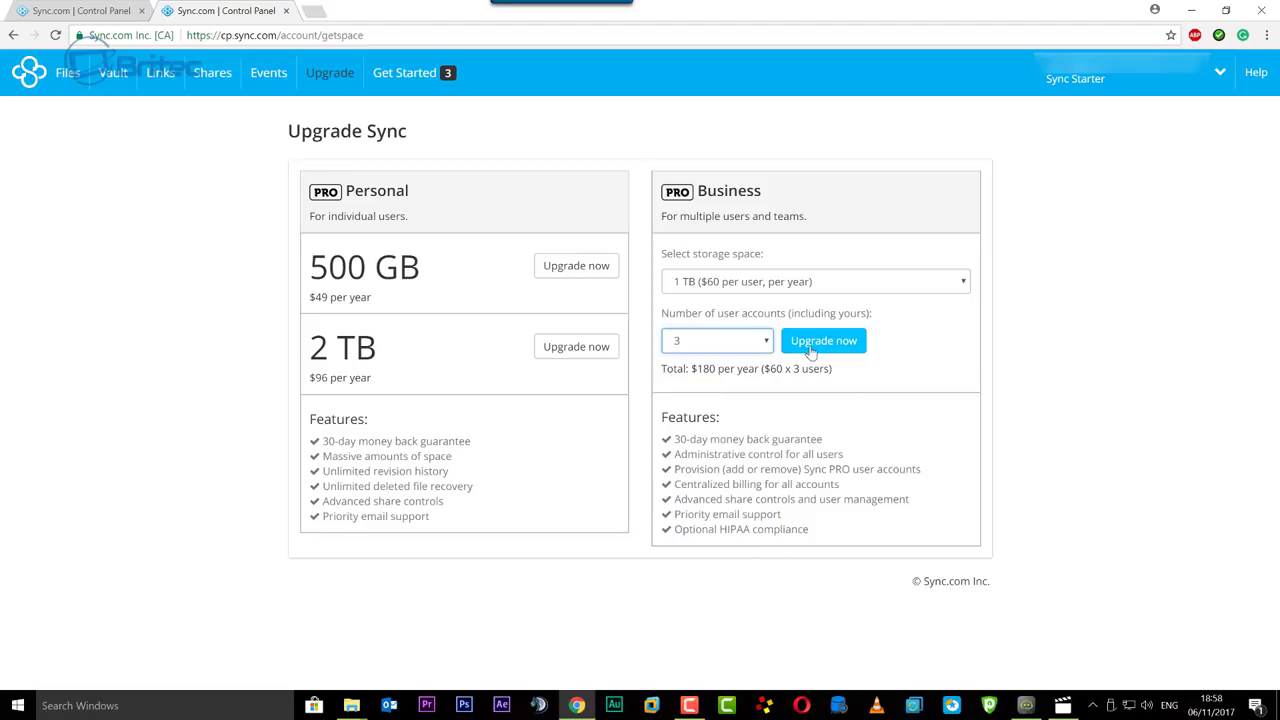
click(741, 345)
click(699, 438)
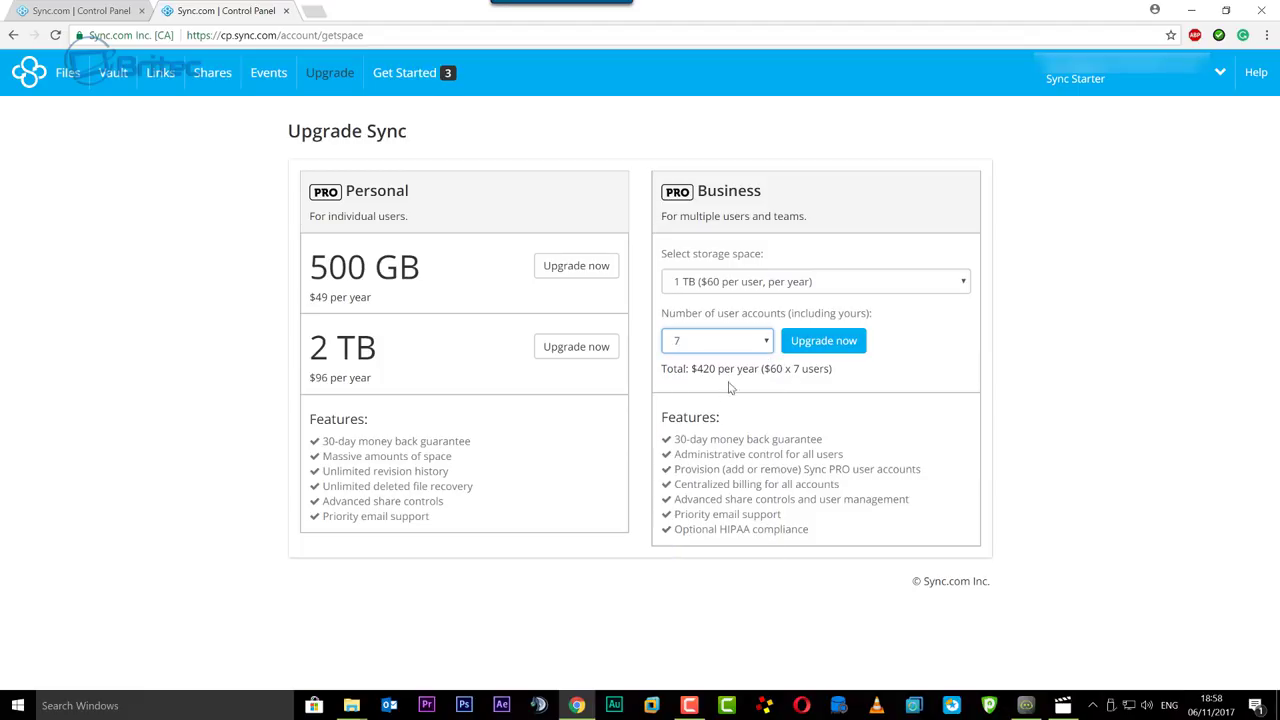
click(763, 345)
click(710, 360)
click(1191, 10)
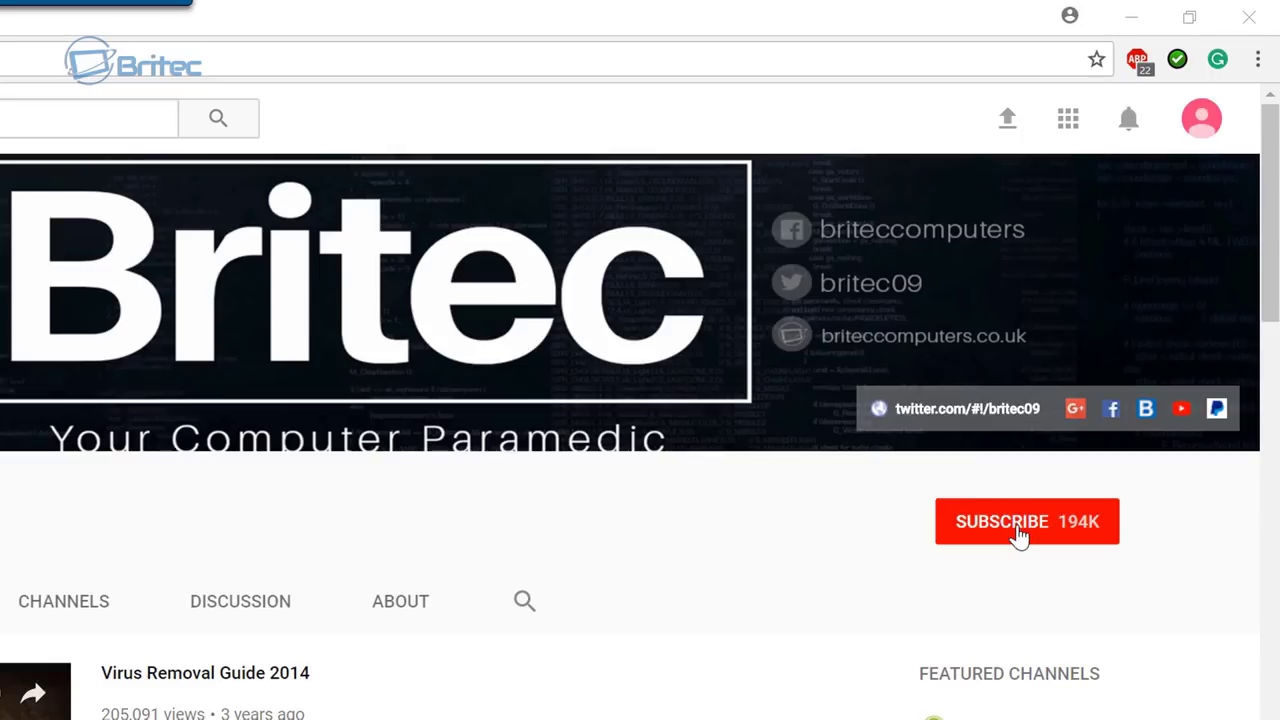
Subscribe to the Britec channel on YouTube and turn on its notifications
click(1017, 522)
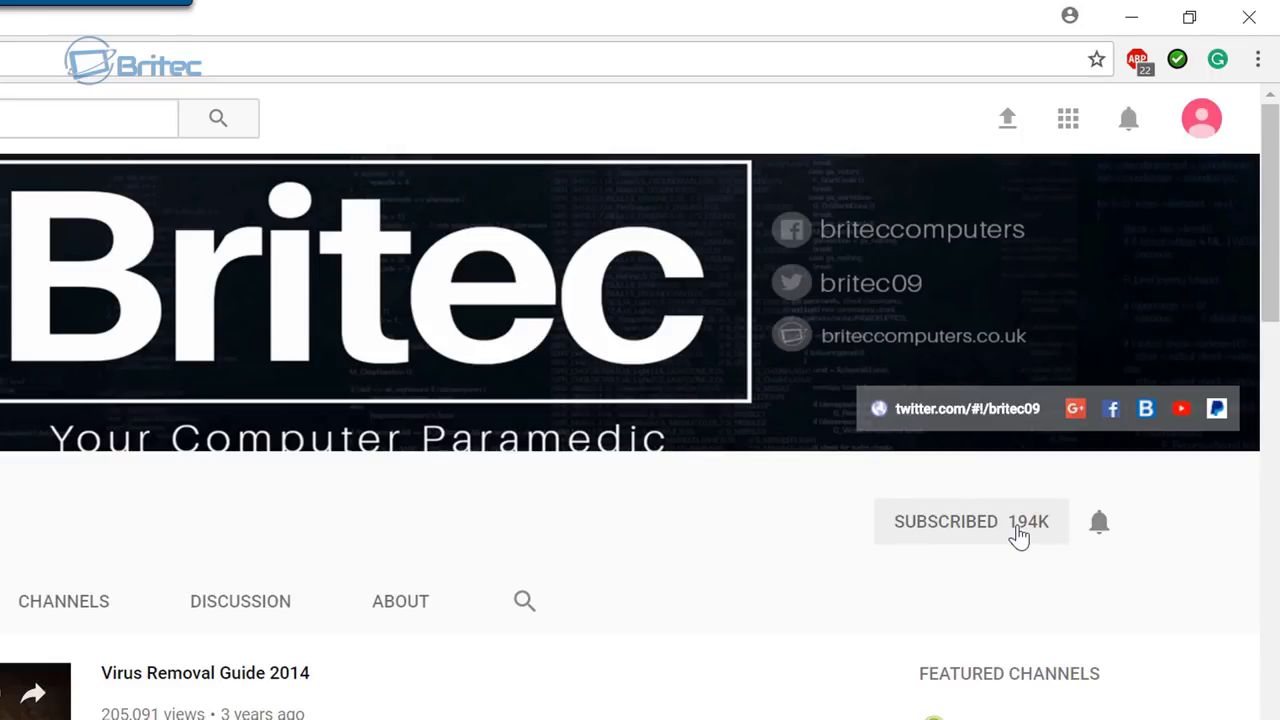
click(1099, 527)
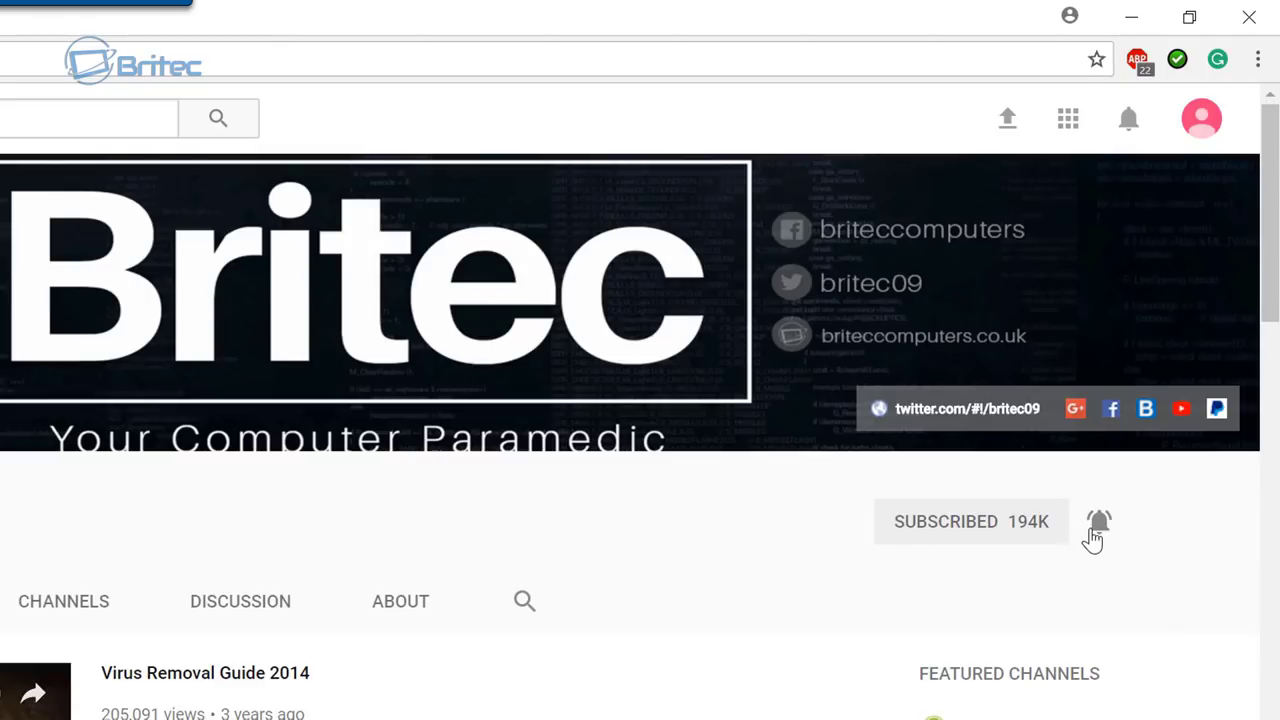